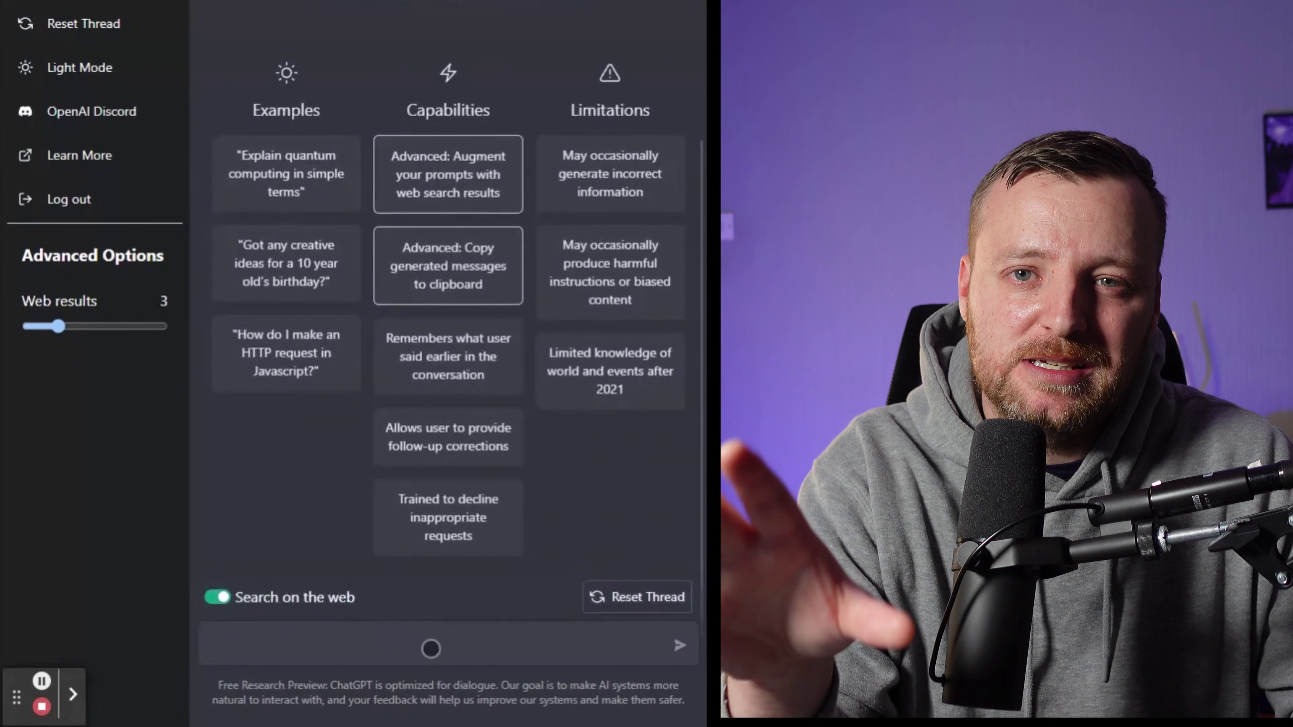
- Ask ChatGPT 'What is ChatGPT?' with web search enabled
type("W")
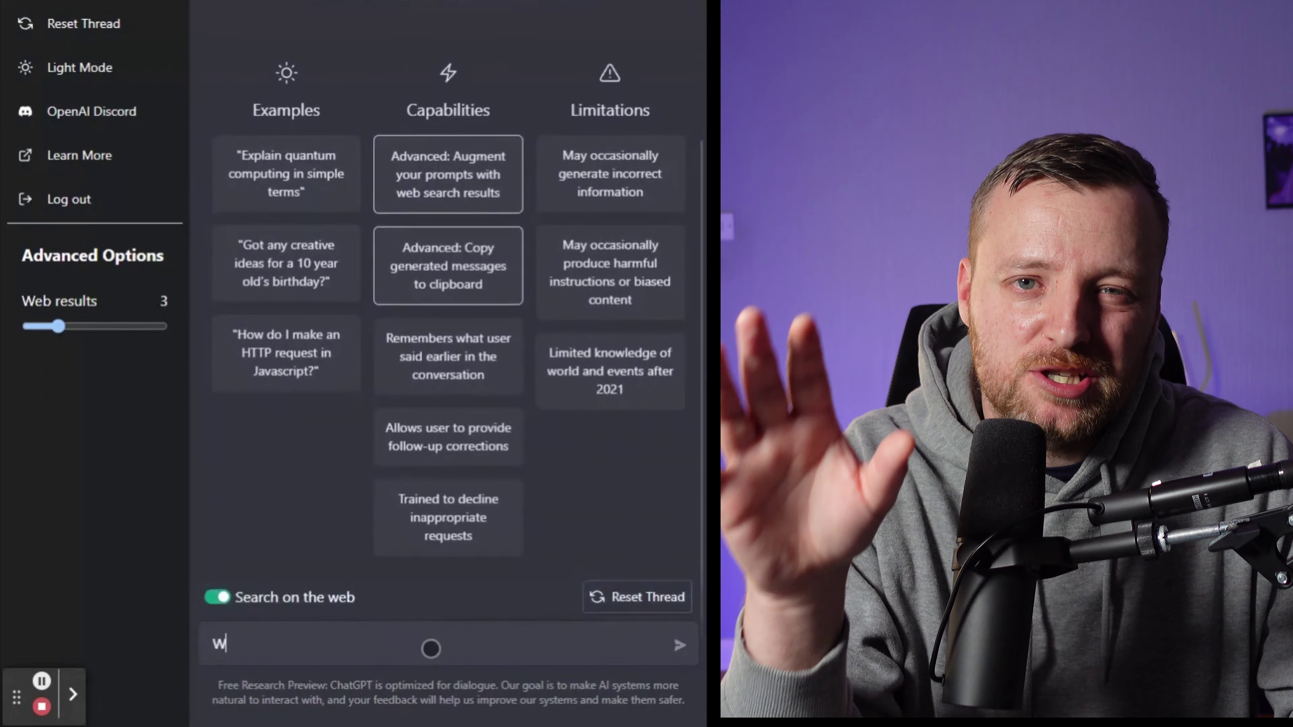
type("hat is ChatGPT?")
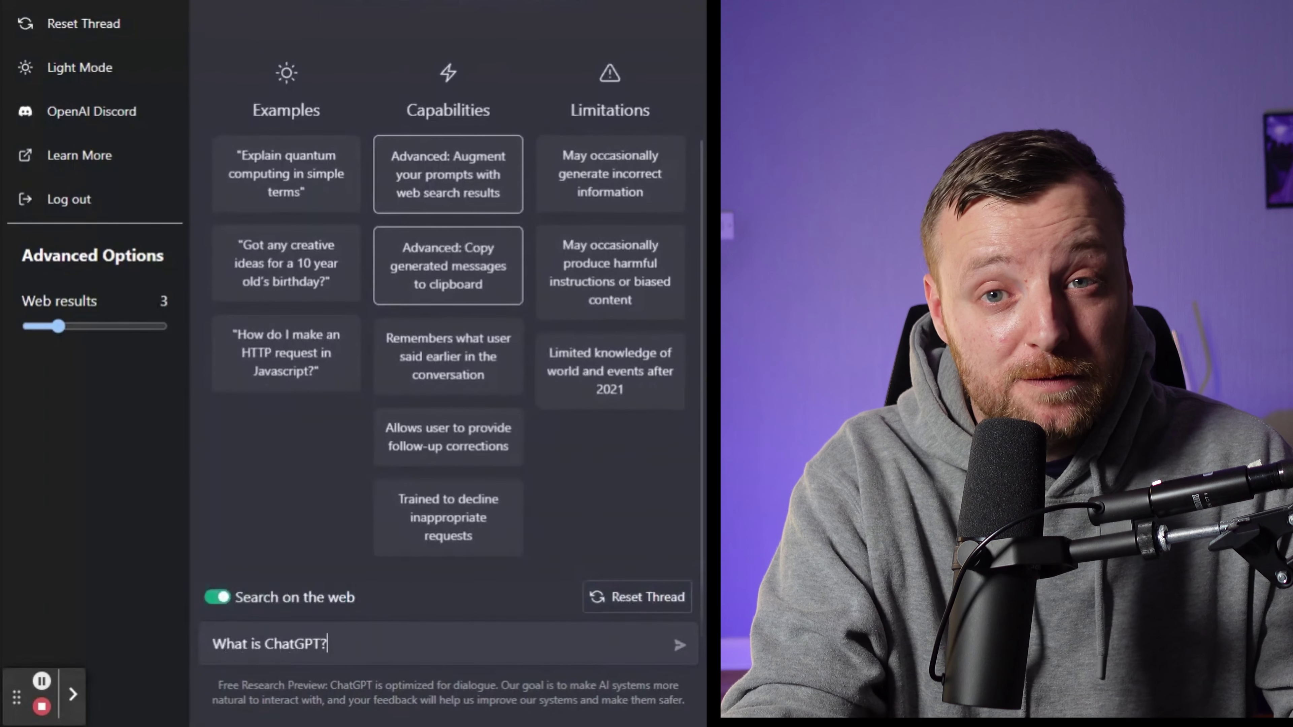
key("Return")
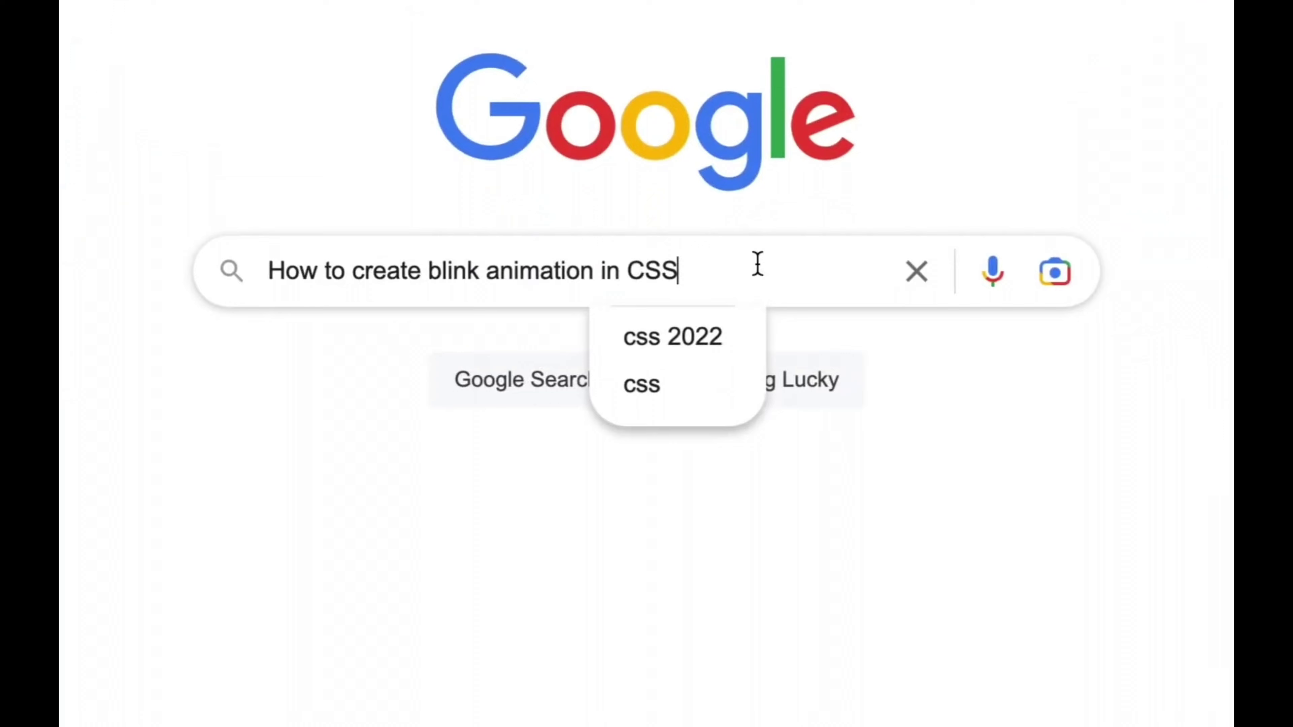
- Search Google for 'How to create blink animation in CSS?'
type("?")
key("Return")
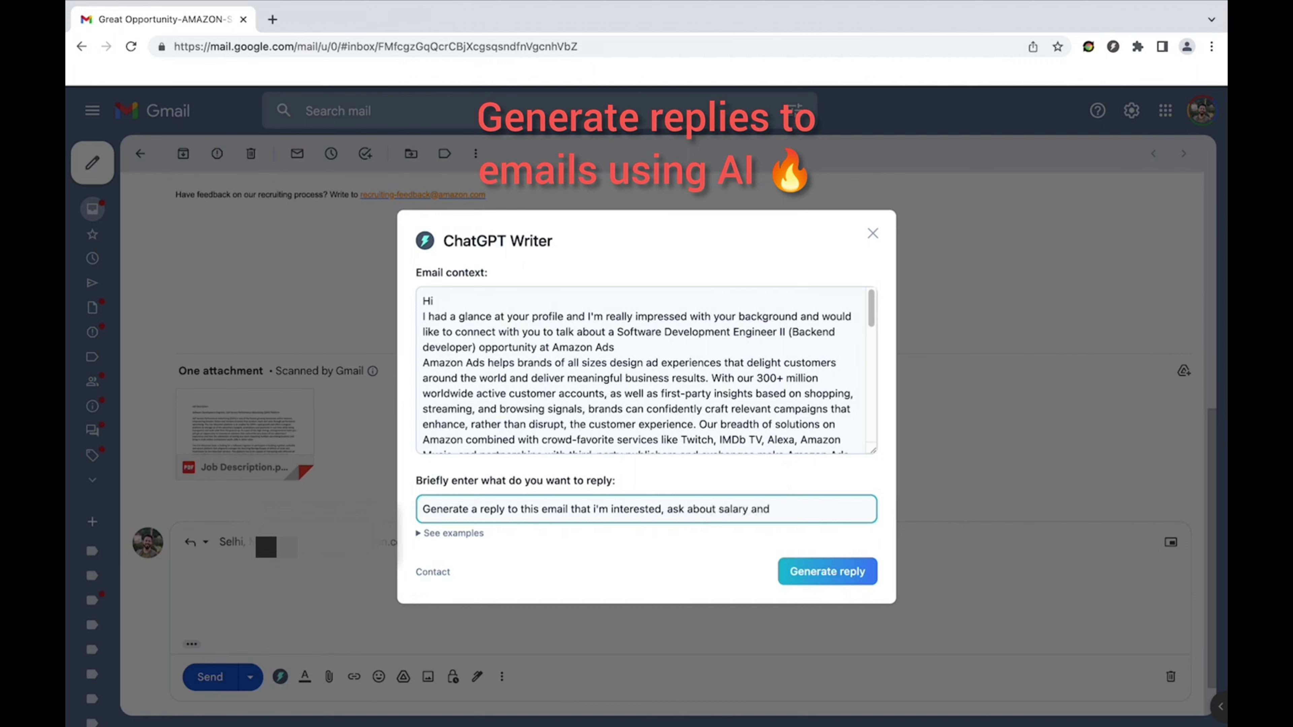
- Generate the Amazon email reply about salary and remote work, then scroll through it
type("ion")
key("Return")
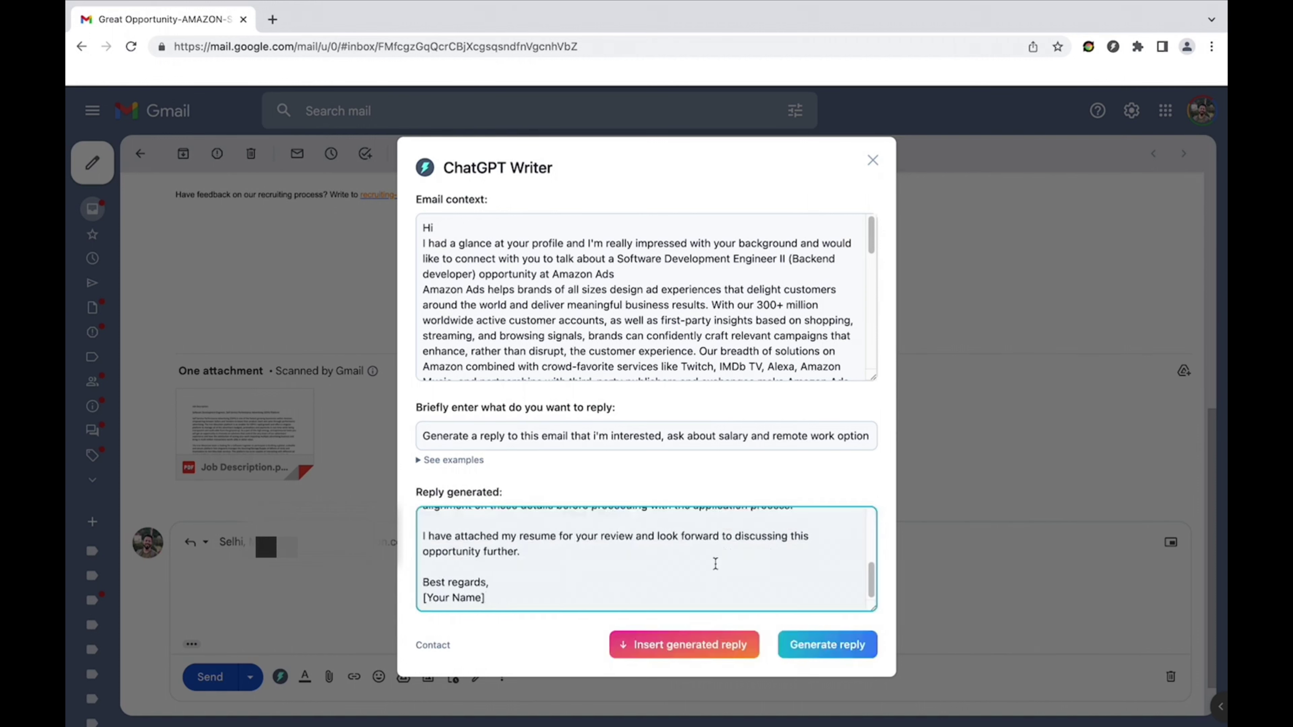
scroll(715, 564, "up", 5)
scroll(715, 564, "down", 1)
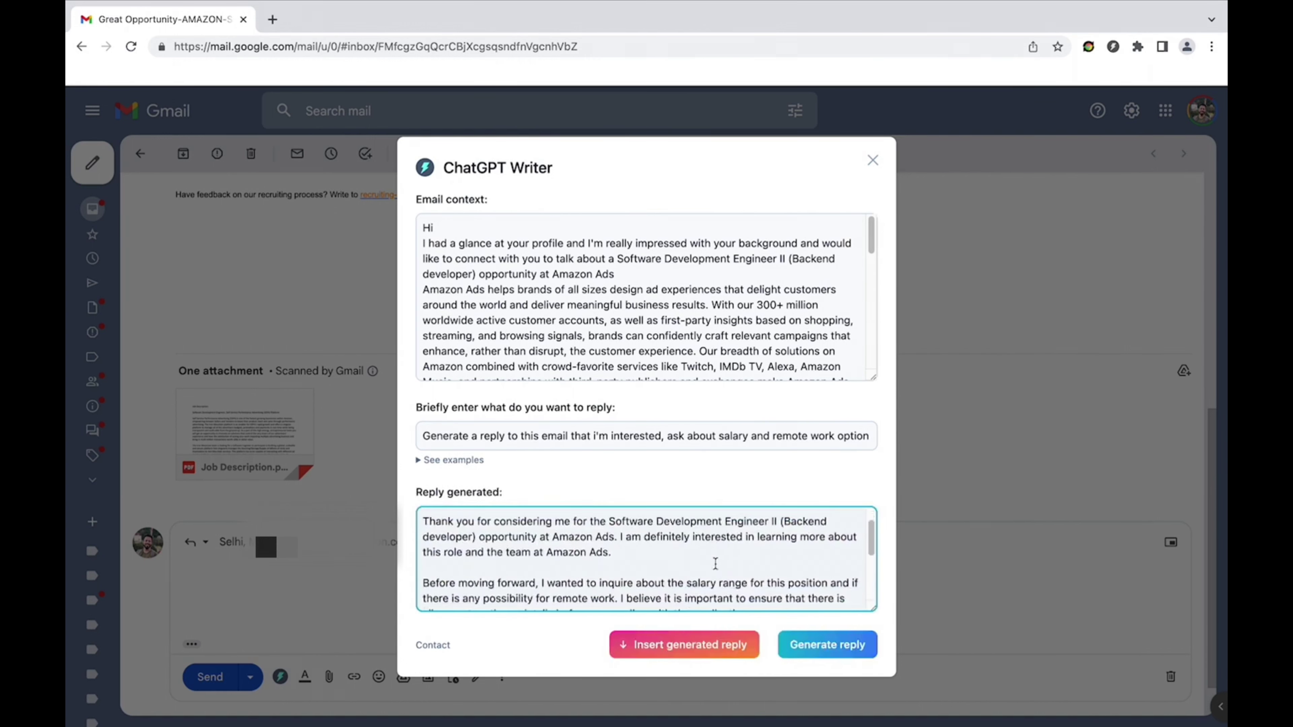
scroll(715, 564, "down", 2)
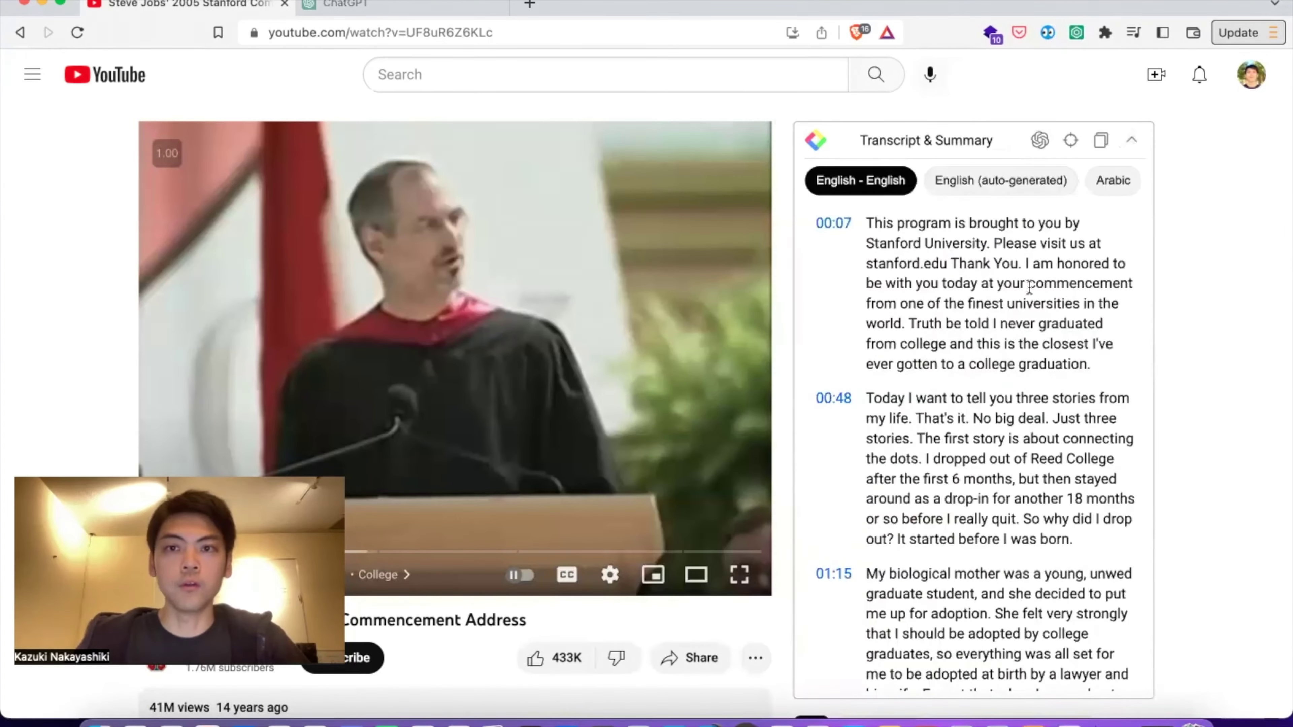
- Send the commencement-speech video's transcript to ChatGPT for an AI summary
scroll(1029, 286, "down", 5)
scroll(1030, 287, "up", 5)
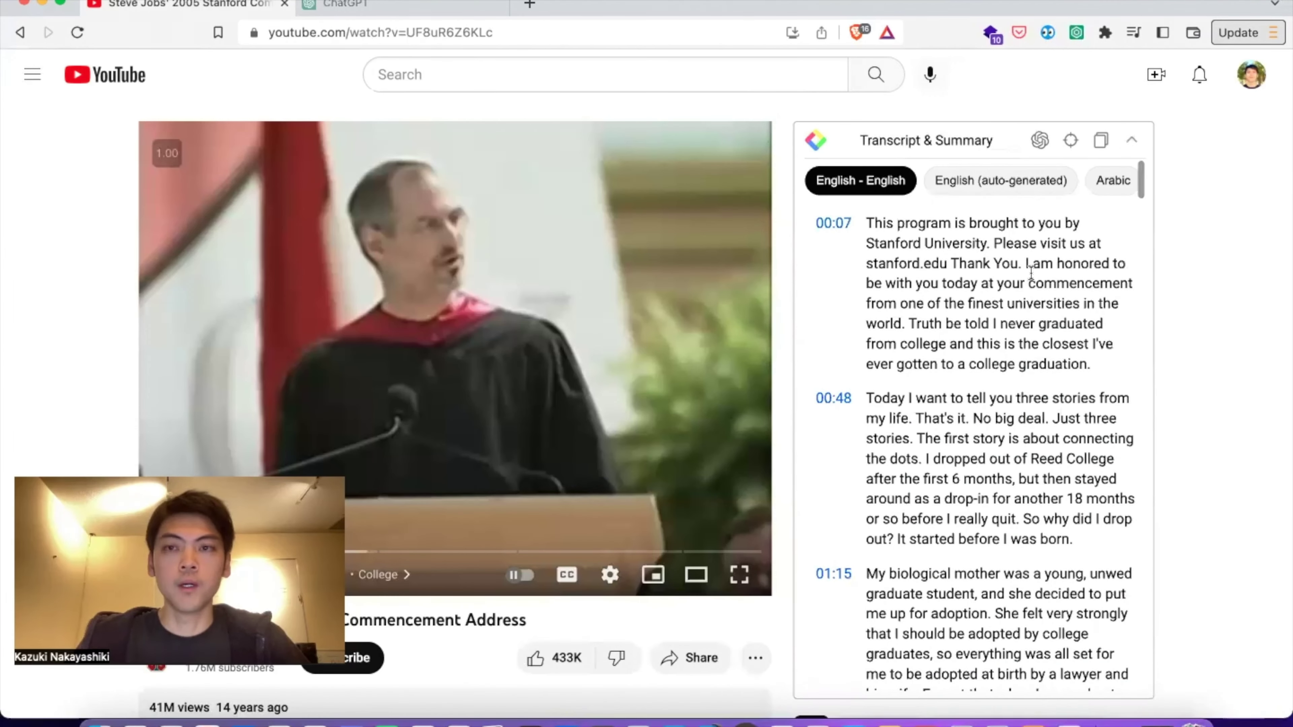
left_click(1040, 141)
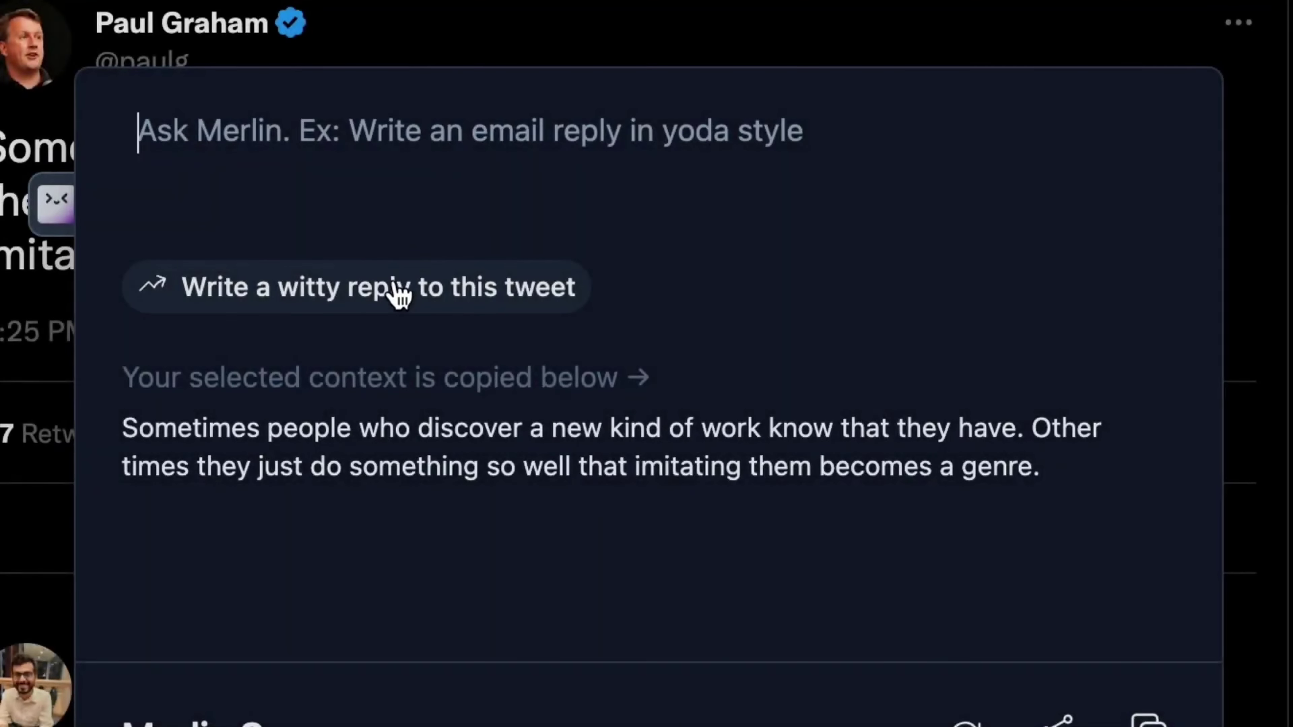
- Ask Merlin for a witty reply to the tweet, then review its answer and the article
left_click(399, 296)
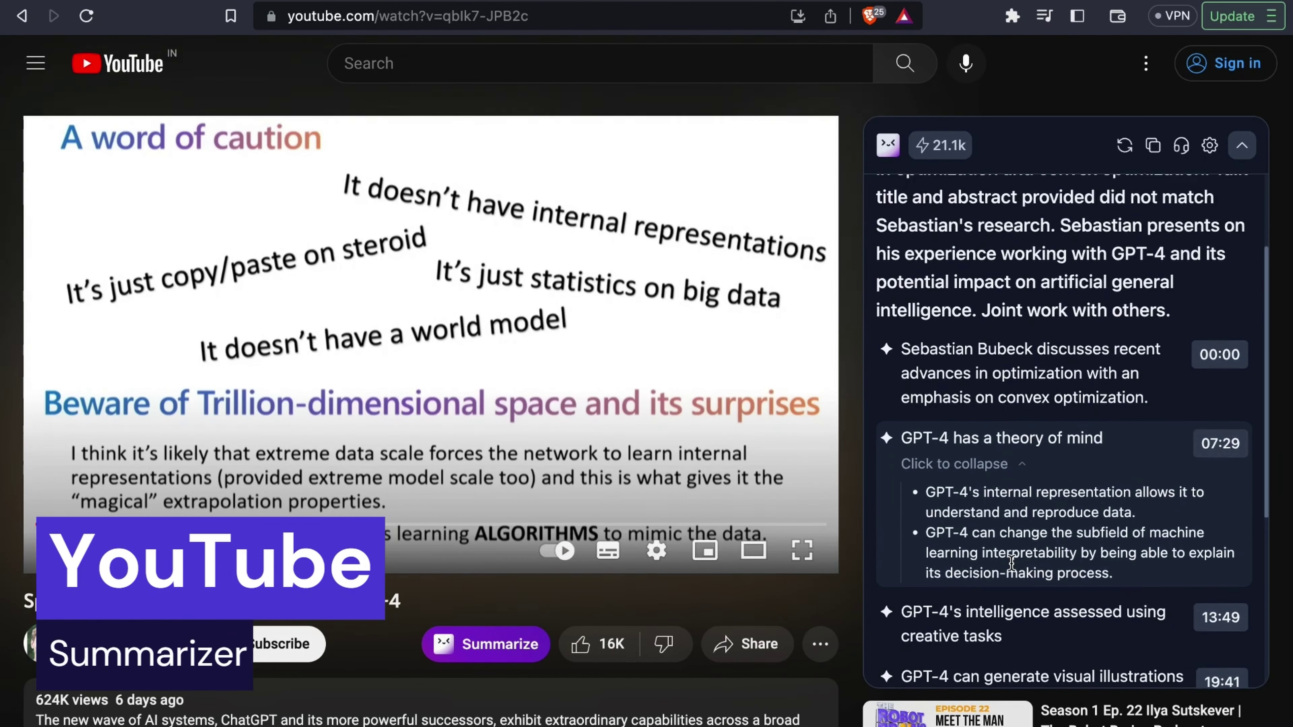
scroll(1011, 562, "up", 1)
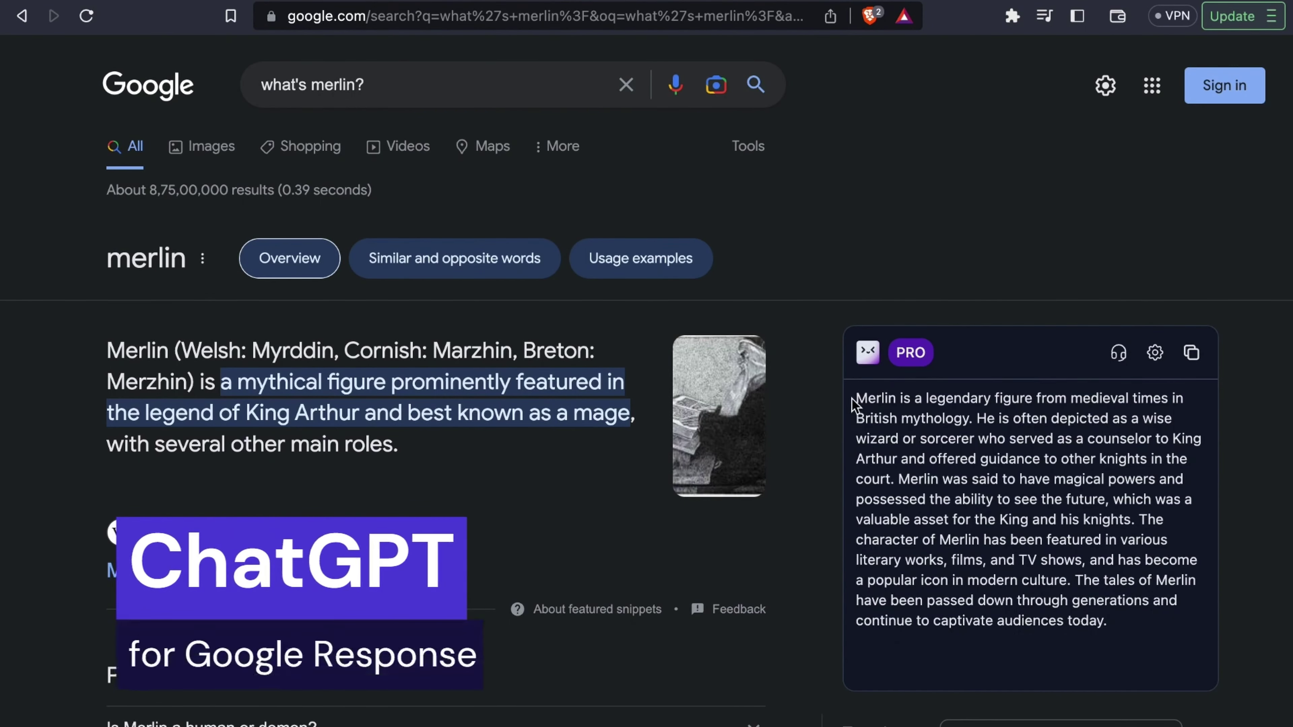
left_click_drag(853, 405, 1090, 553)
left_click(1099, 557)
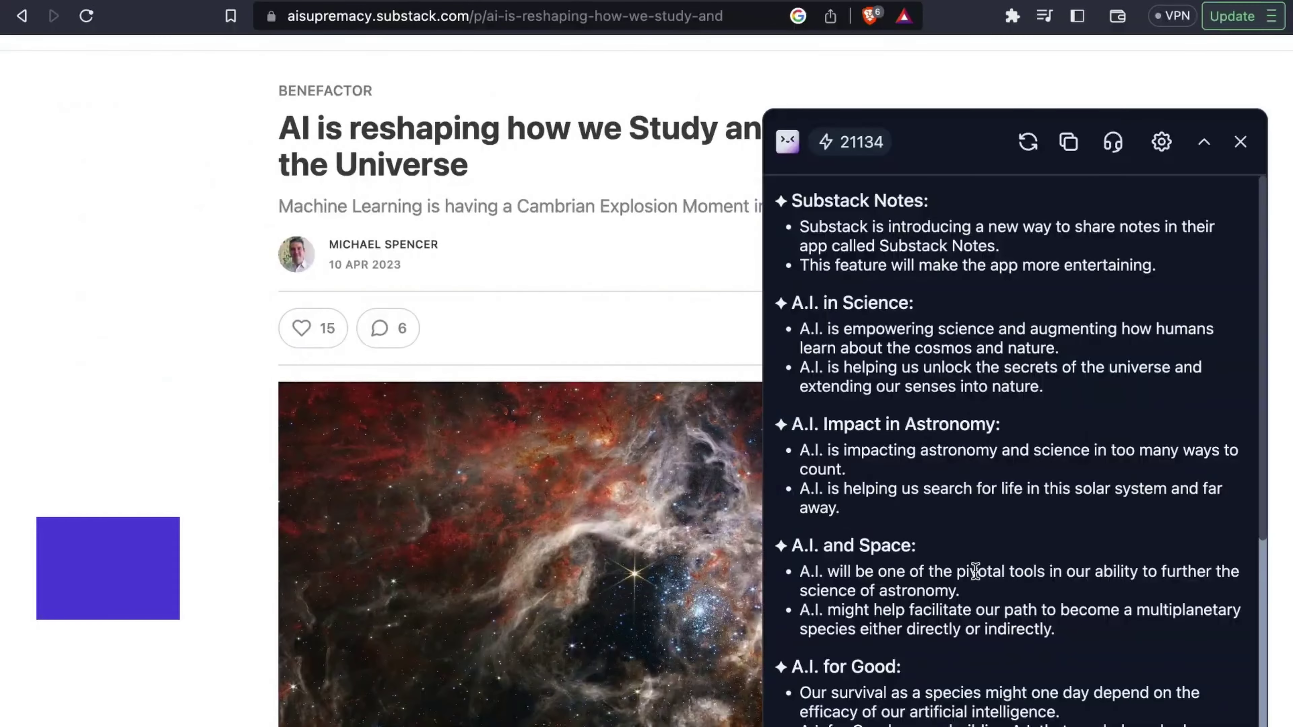
scroll(974, 571, "down", 3)
scroll(975, 571, "up", 3)
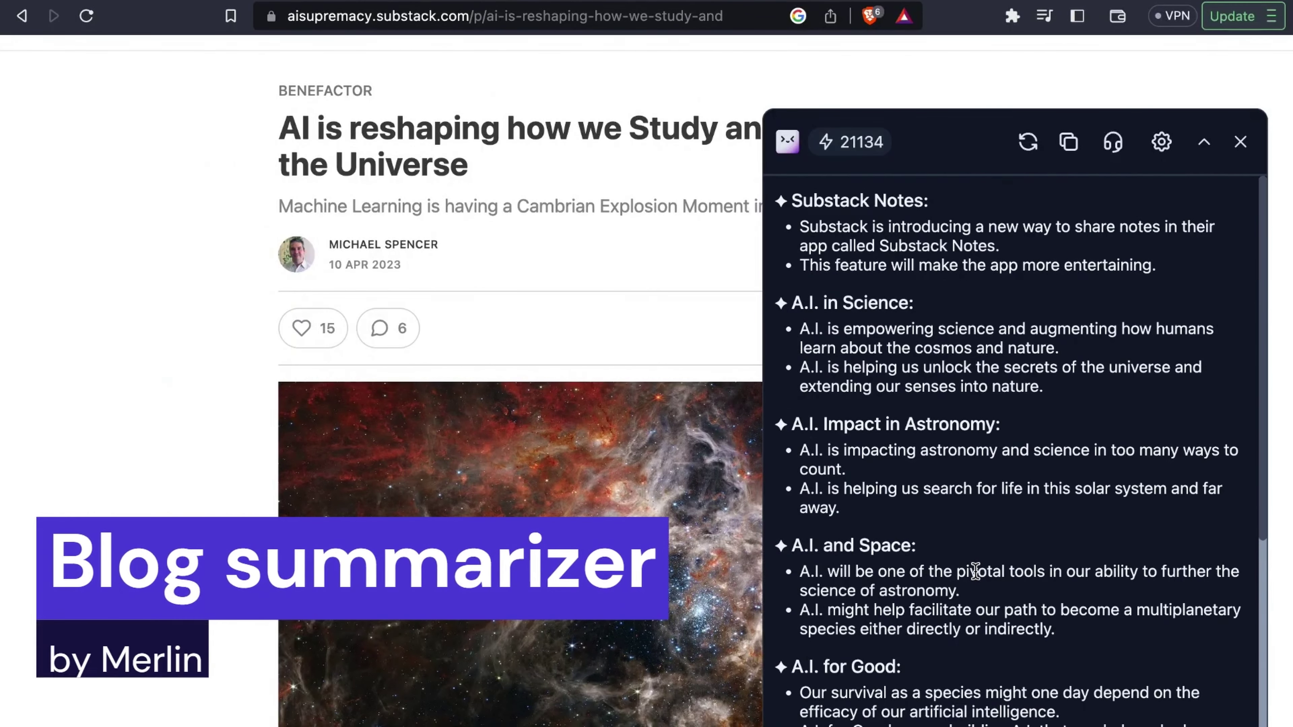
scroll(975, 570, "down", 3)
scroll(975, 570, "down", 3)
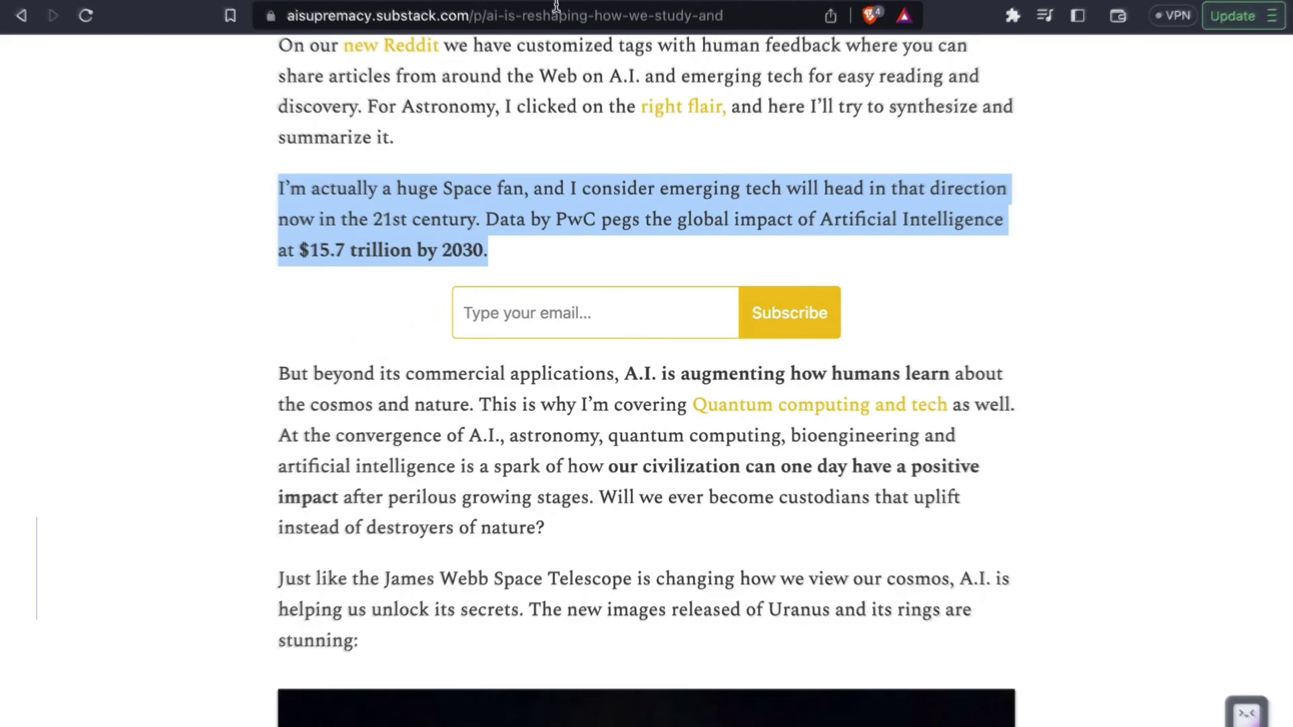
left_click(303, 209)
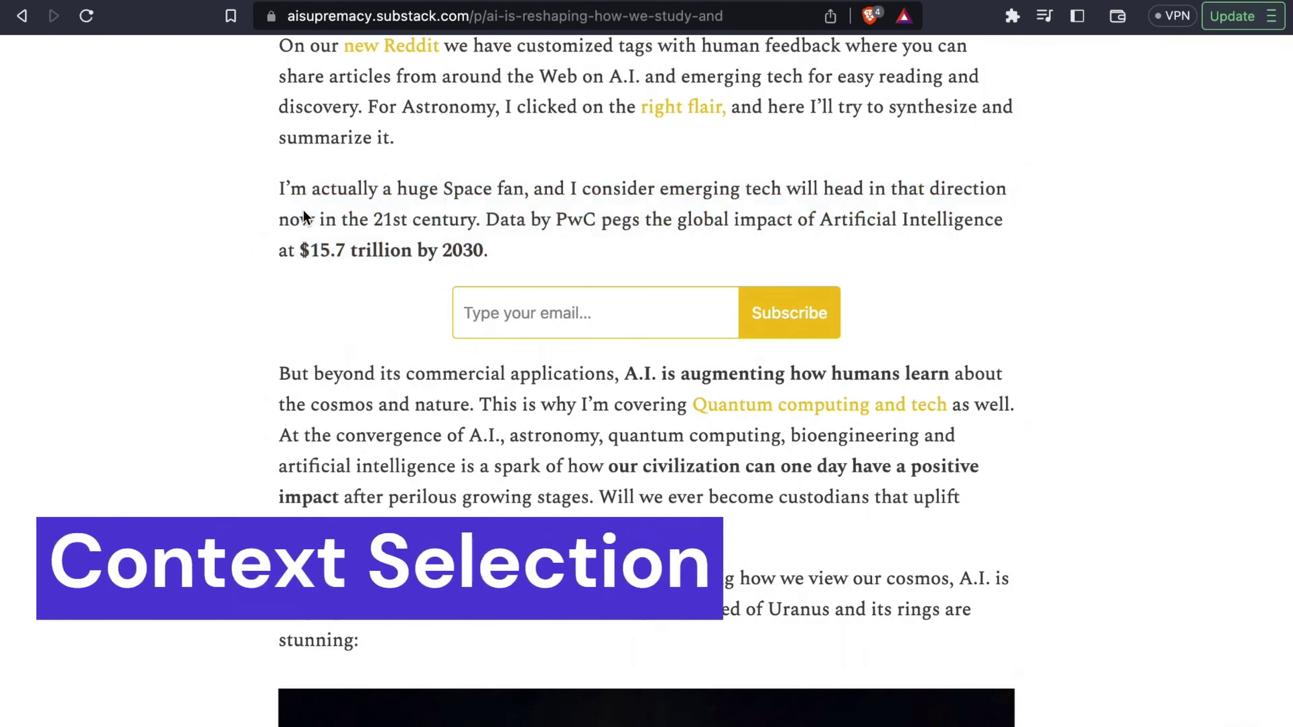
- Load the Space-fan paragraph into Merlin, choosing GPT 4 with web access on
left_click_drag(278, 188, 504, 248)
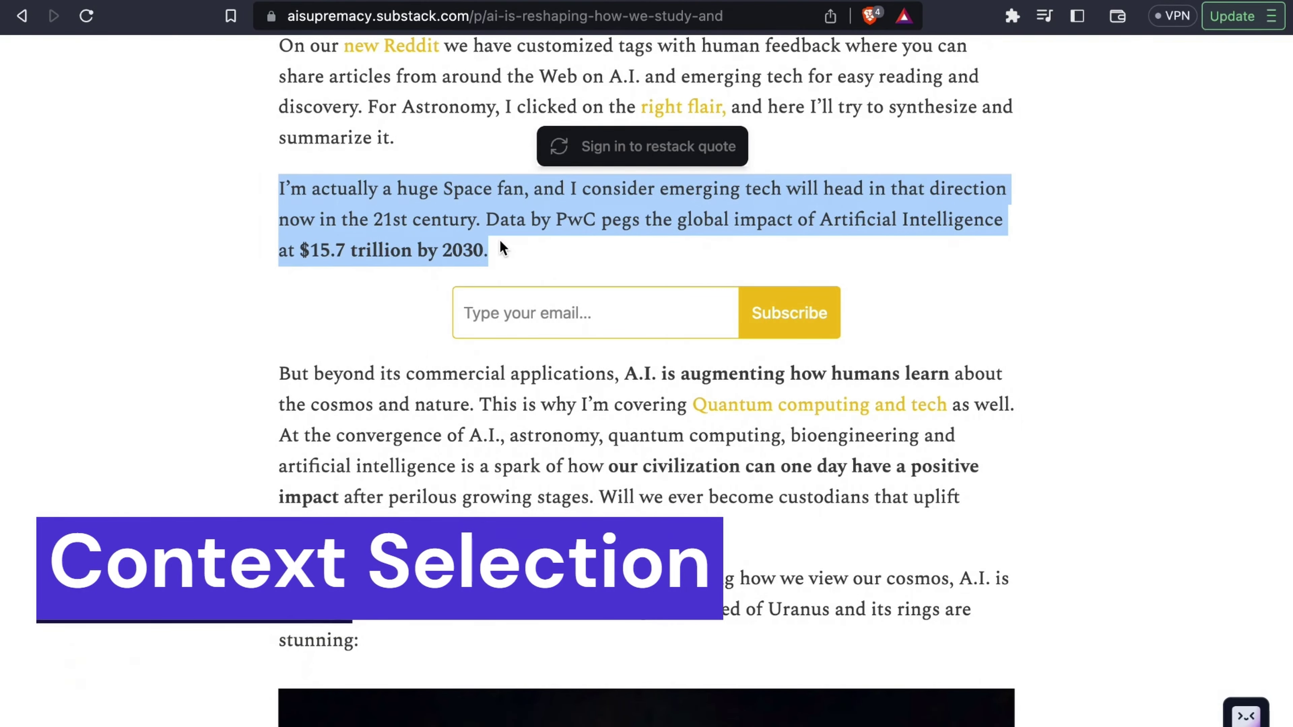
key("super+m")
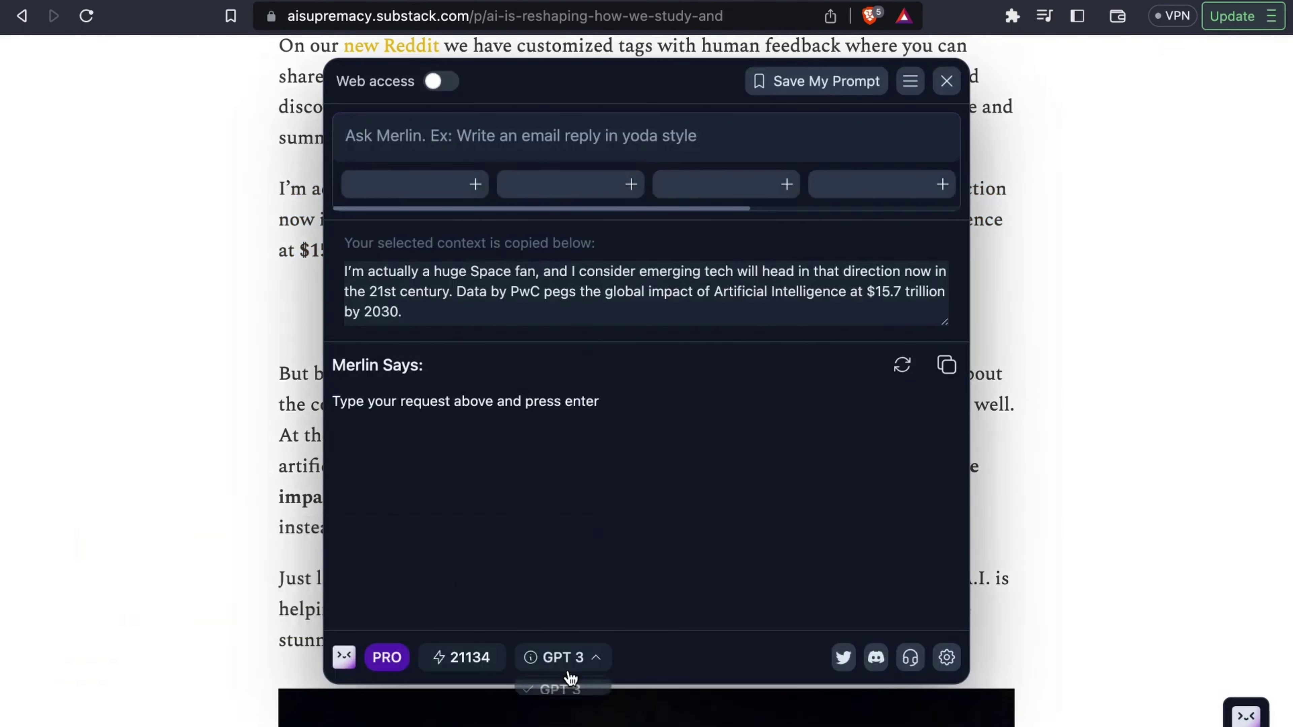
left_click(564, 658)
left_click(583, 712)
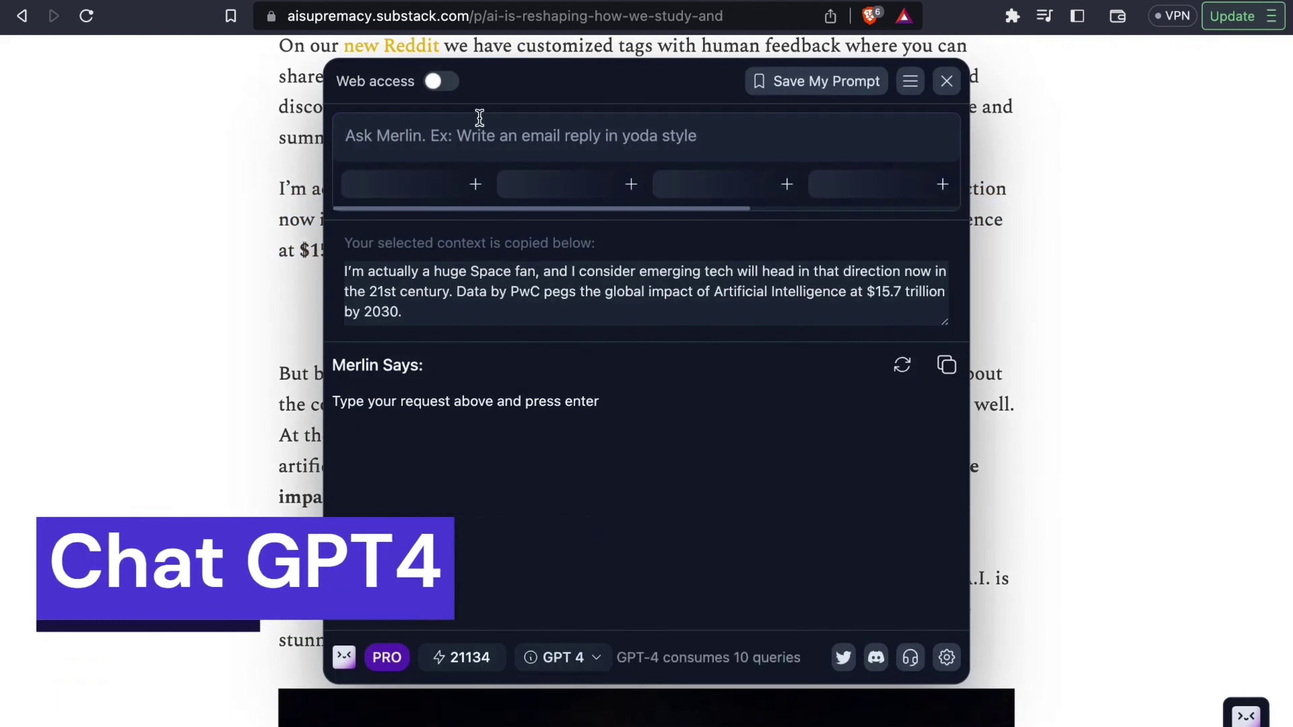
left_click(521, 122)
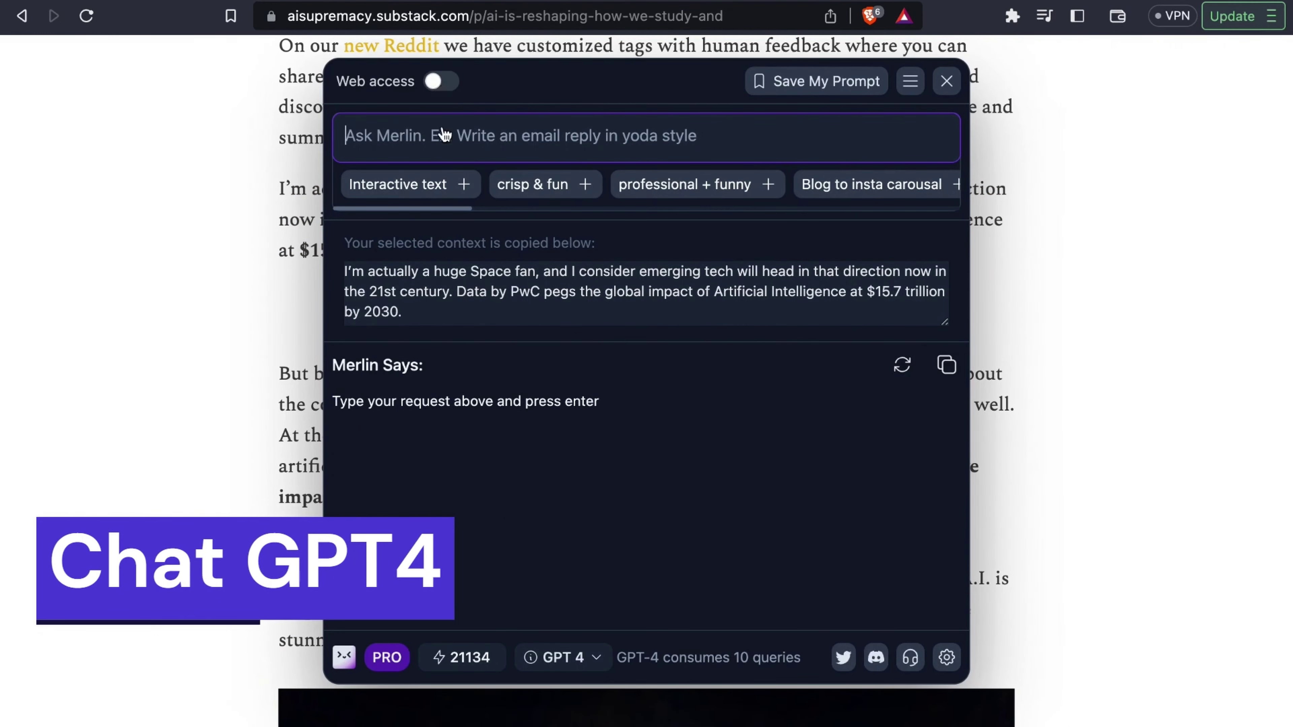
left_click(443, 87)
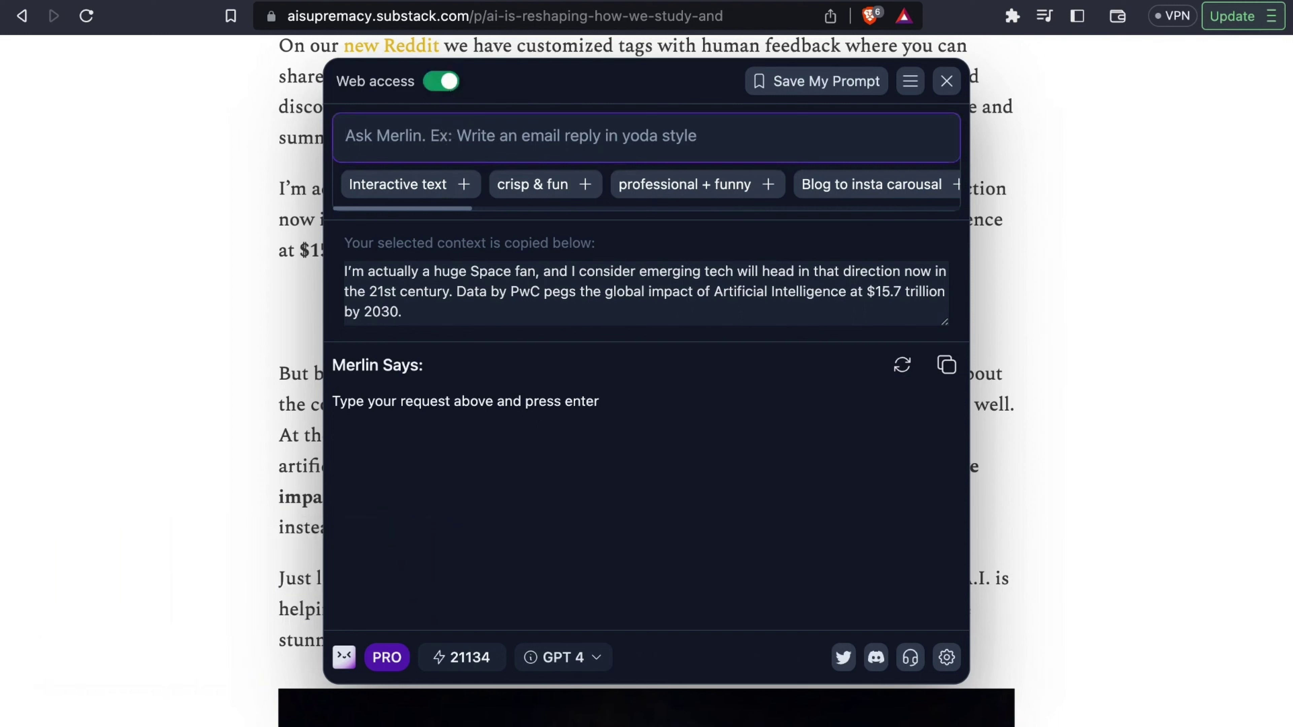
- Ask Merlin 'Is it factually correct?' about the selected paragraph
type("Is it factually correct?")
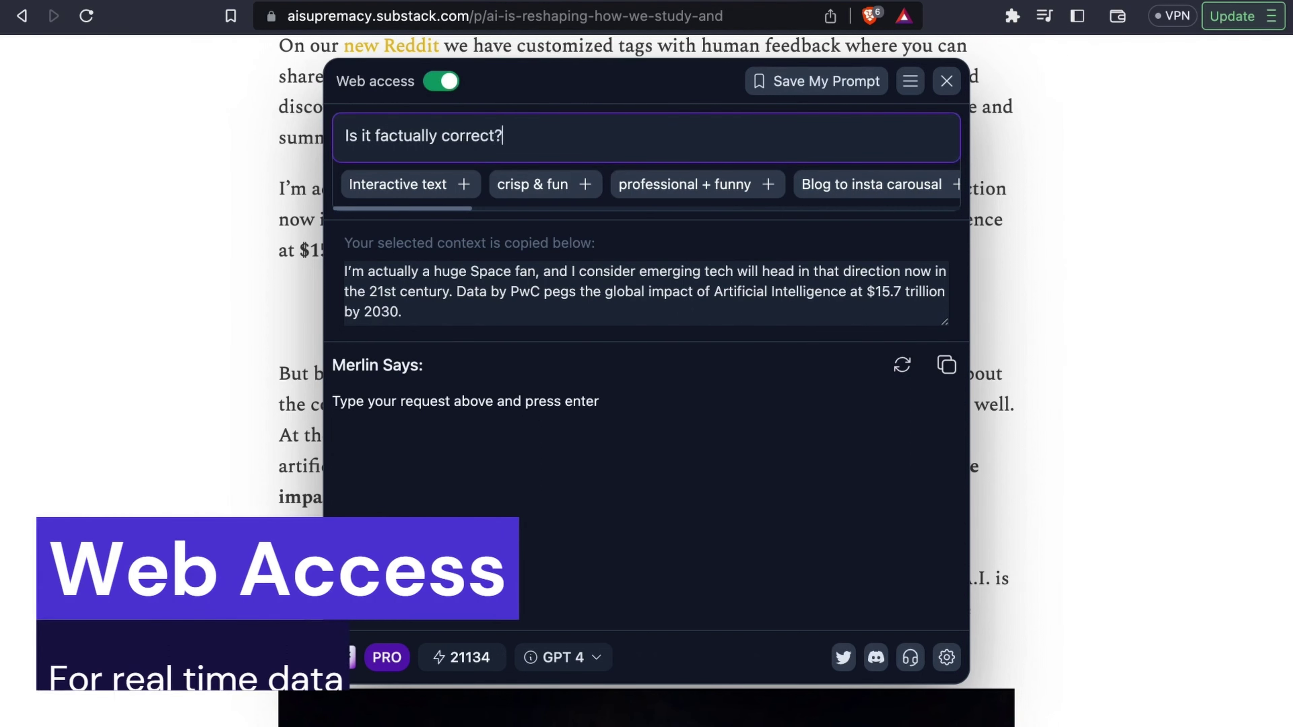
key("Return")
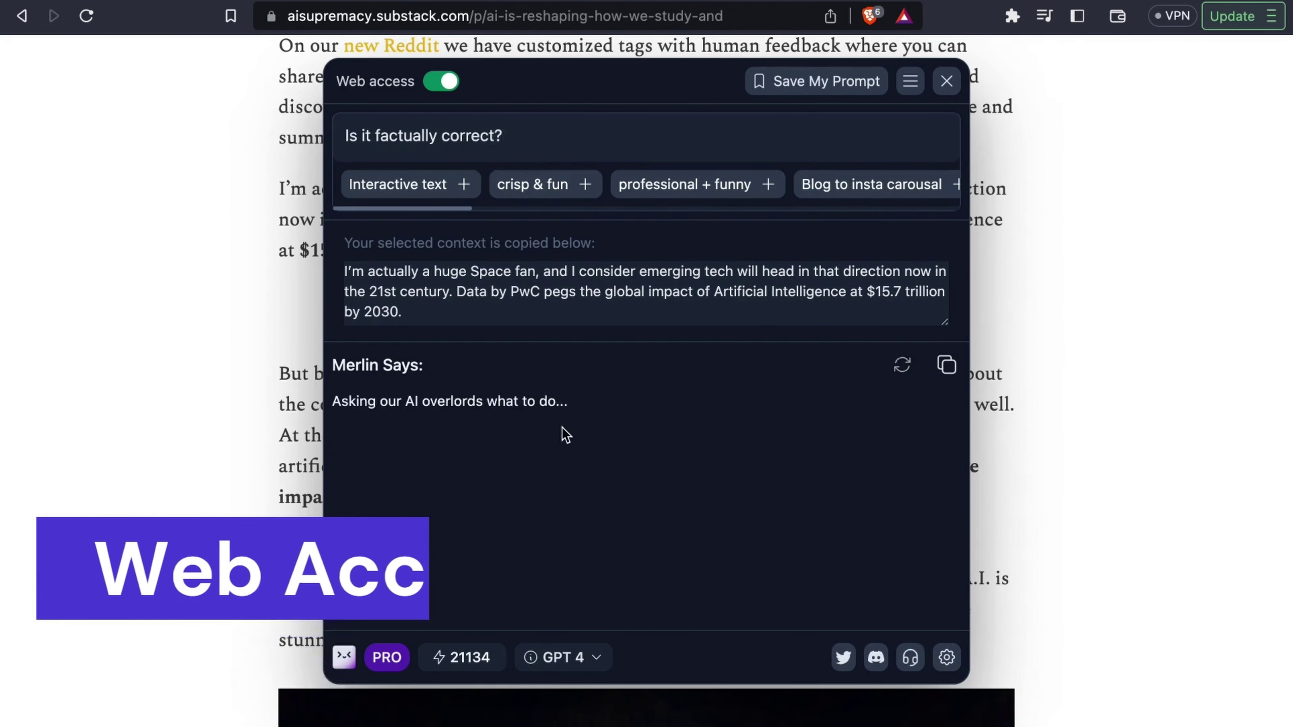